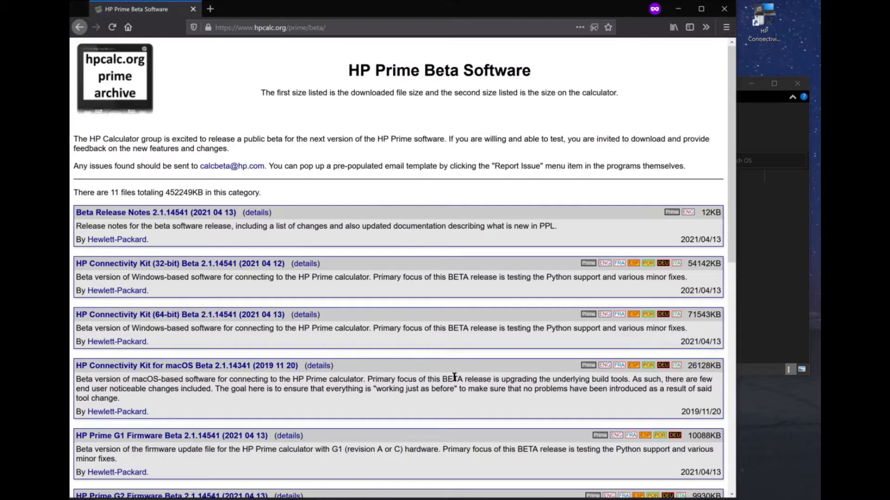
Download the HP Prime G2 Firmware Beta 2.1.14541 zip and save it in Downloads > HP Prime > OS
scroll(436, 392, "down", 2)
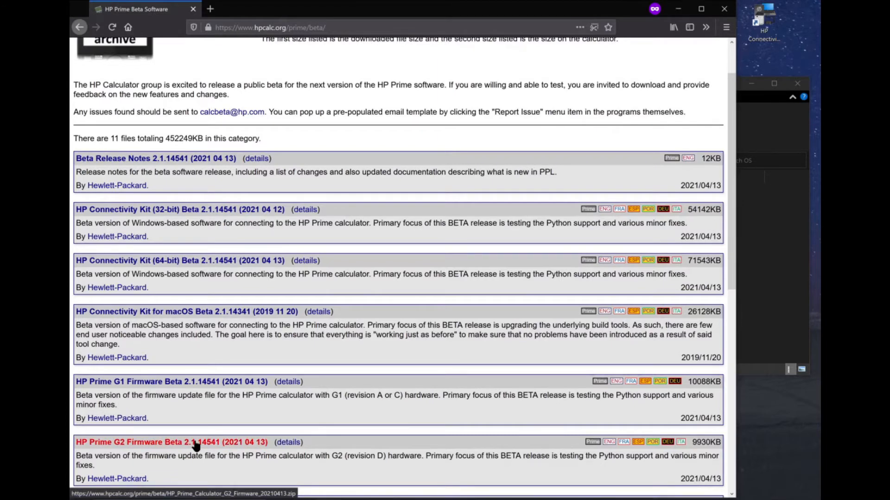
left_click_drag(682, 479, 722, 481)
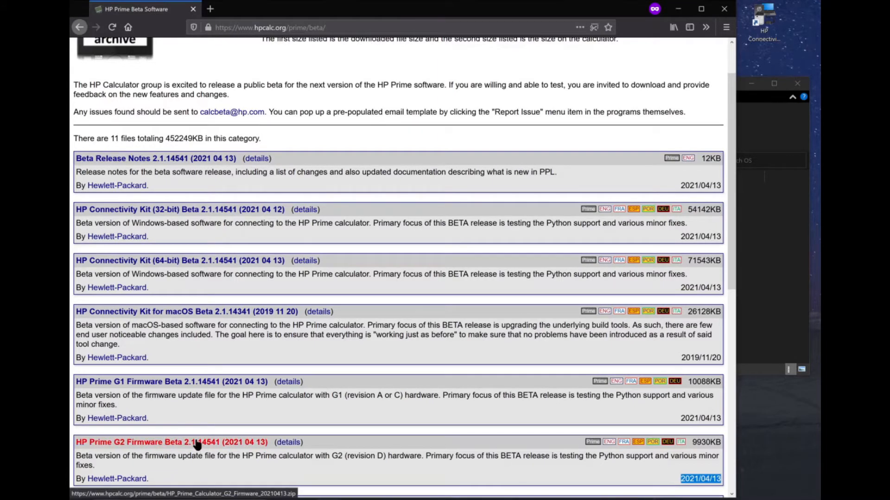
left_click(195, 444)
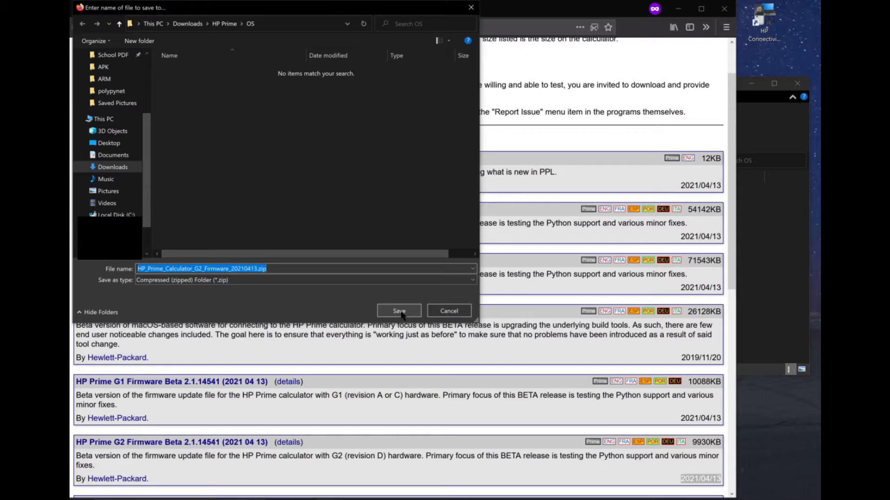
left_click(399, 311)
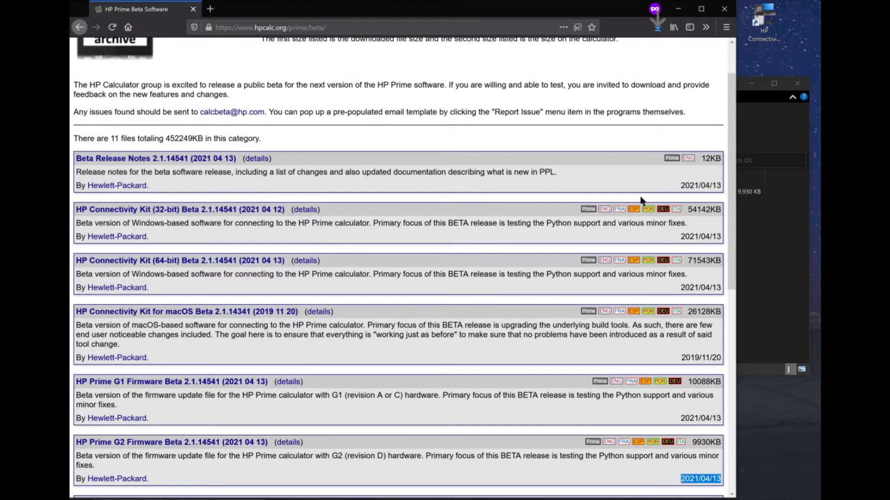
Switch to File Explorer, extract the downloaded G2 firmware zip into its own folder with 7-Zip, and open that folder
left_click(773, 250)
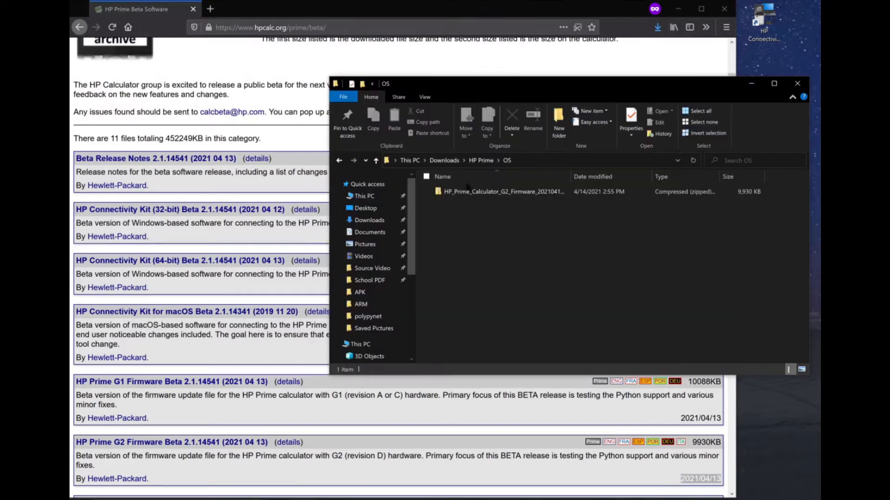
left_click(461, 192)
right_click(461, 191)
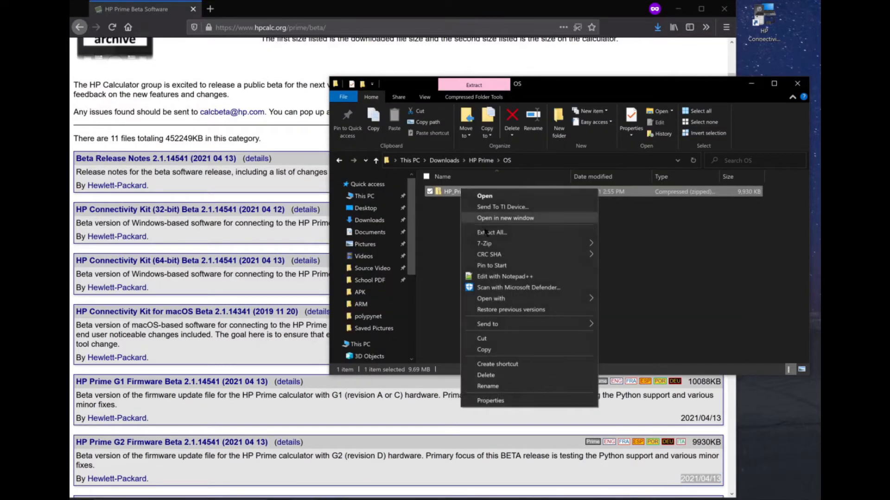
mouse_move(521, 245)
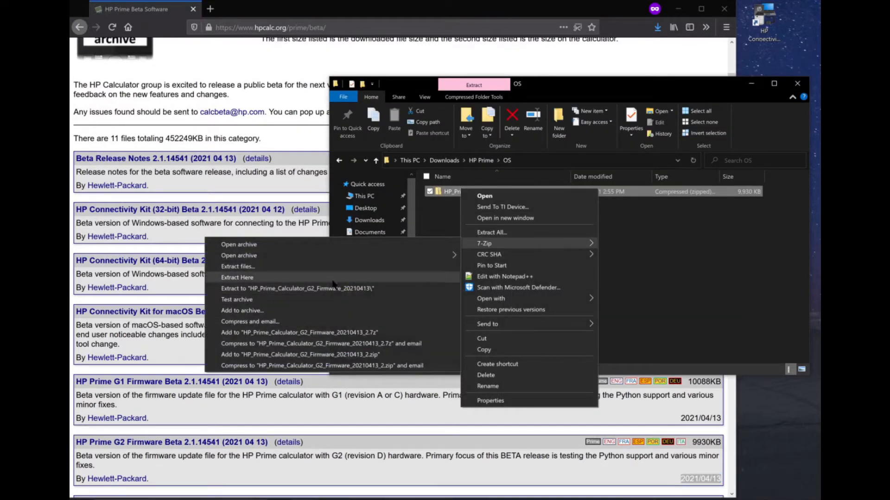
left_click(336, 290)
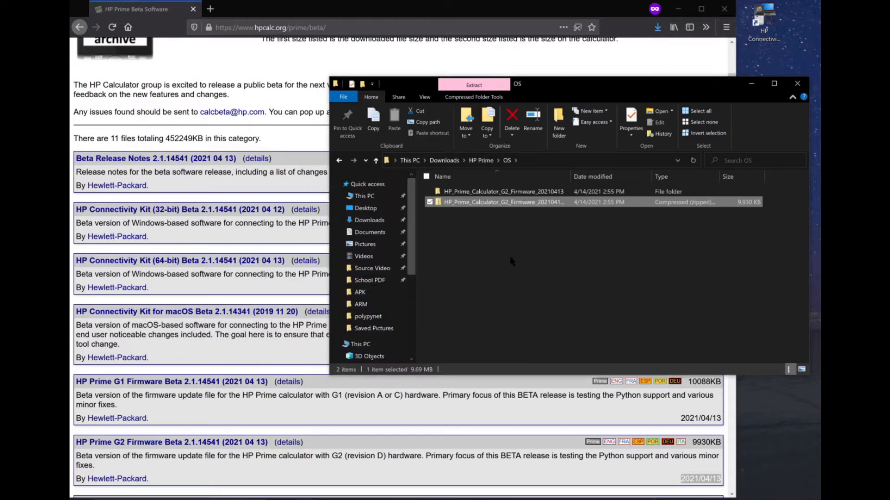
double_click(507, 192)
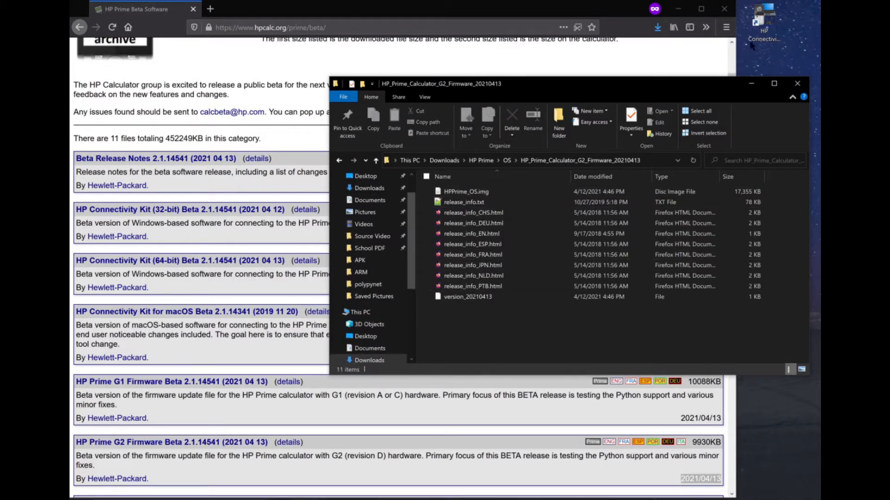
Launch HP Connectivity Kit, expand the connected calculator, and copy the working folder path from the preferences
double_click(769, 22)
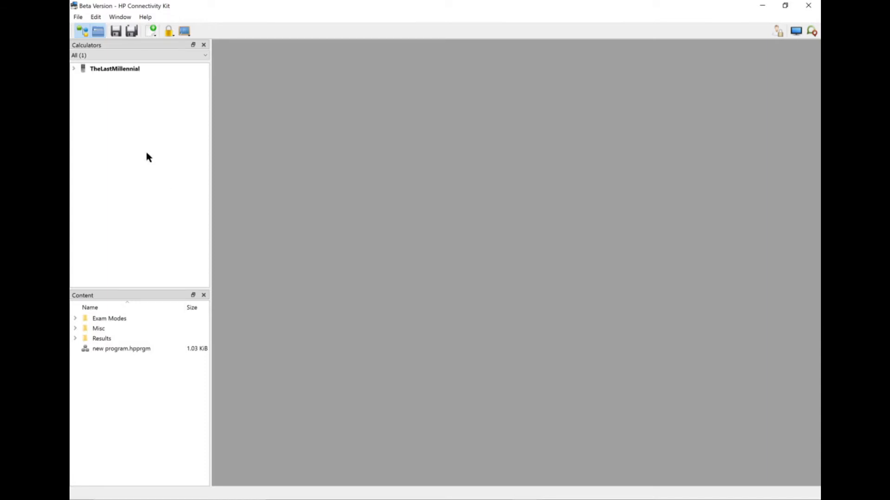
left_click(74, 68)
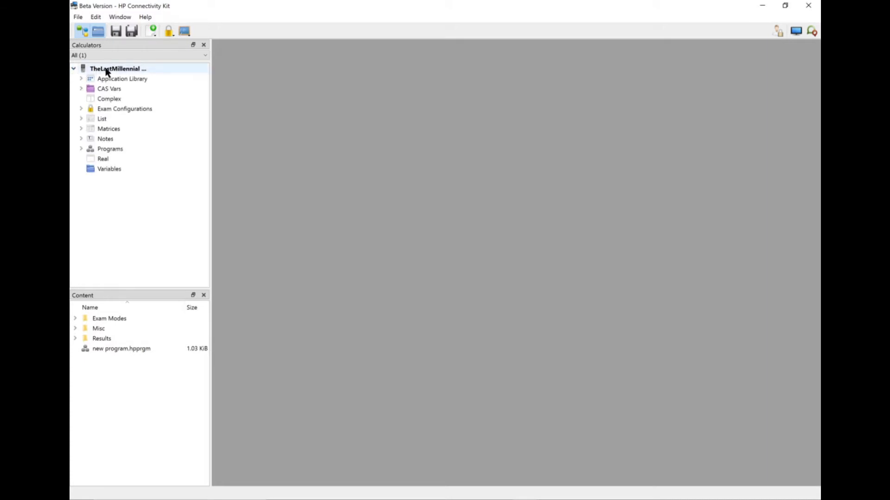
left_click(145, 18)
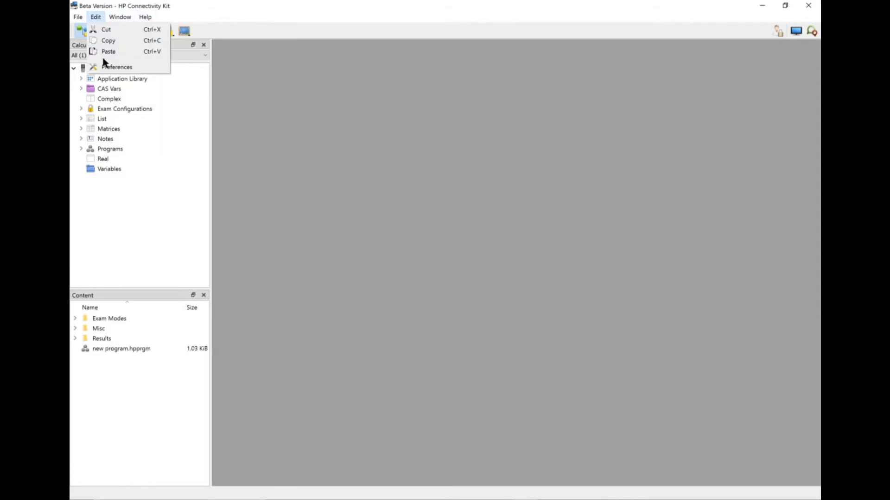
left_click(108, 67)
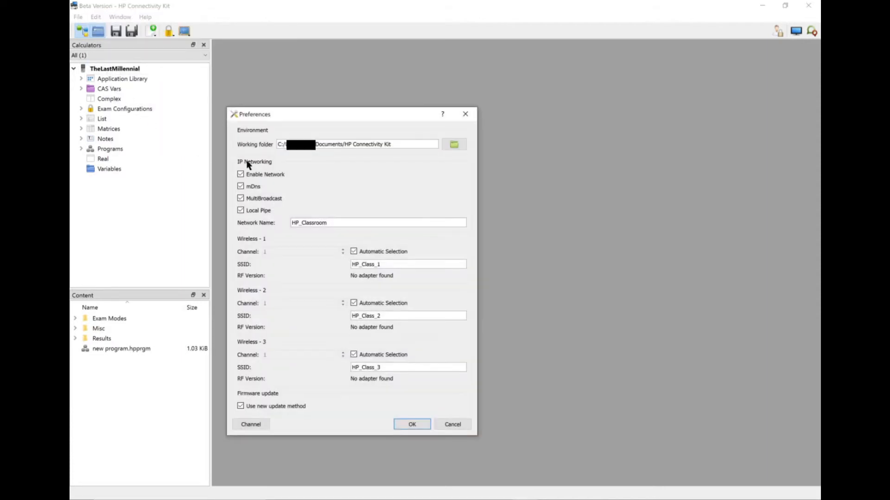
left_click_drag(404, 146, 268, 145)
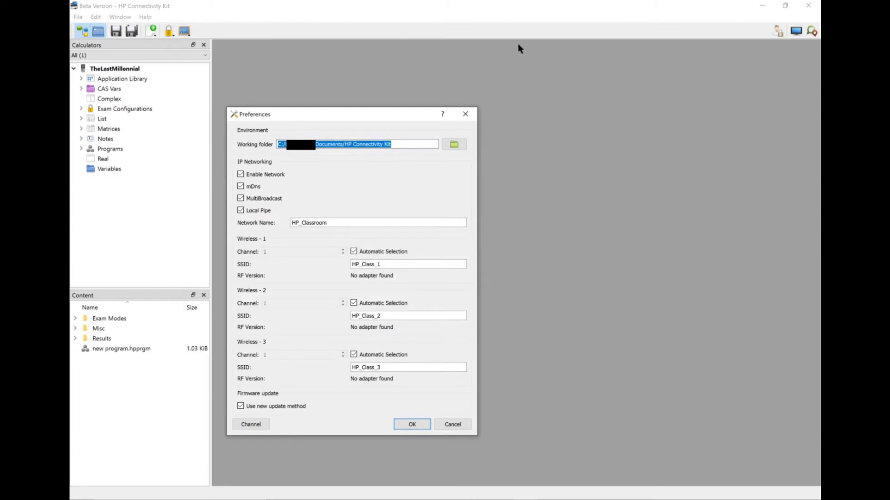
Open a second File Explorer window at the copied HP Connectivity Kit path and go to its Firmware > PrimeG2 folder
mouse_move(402, 498)
mouse_move(304, 493)
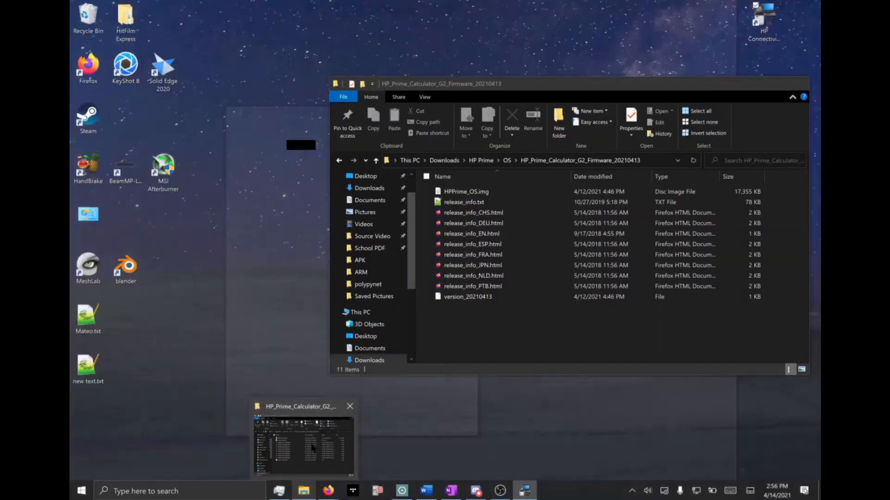
left_click(313, 447)
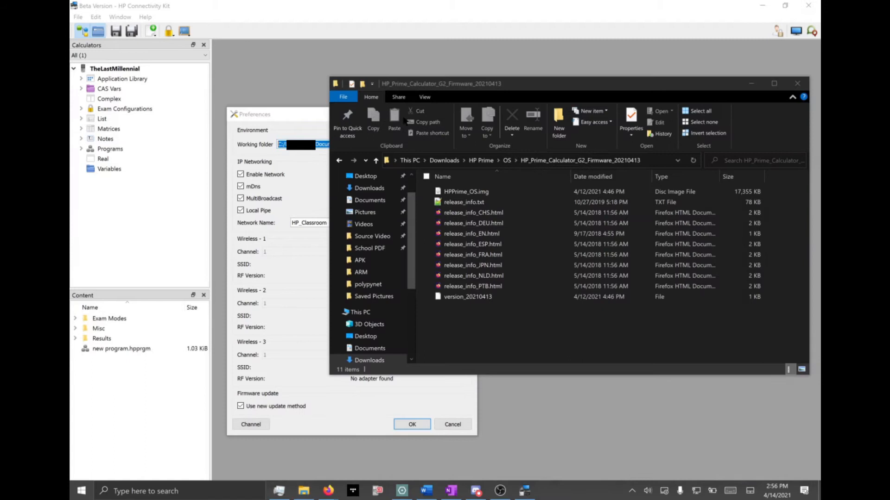
left_click(342, 99)
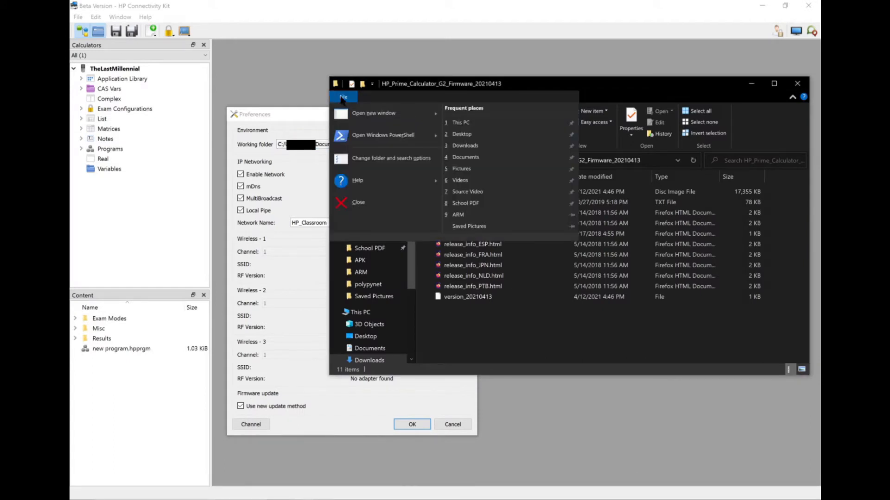
left_click(364, 118)
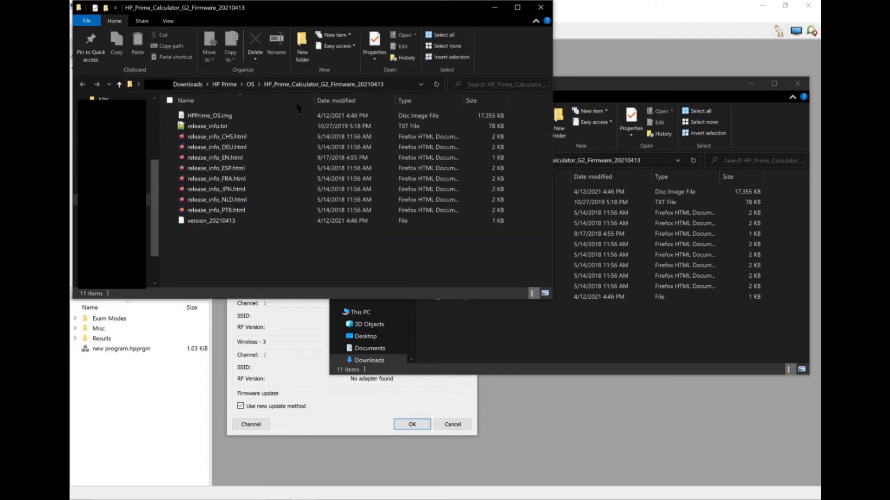
left_click(399, 84)
key("ctrl+v")
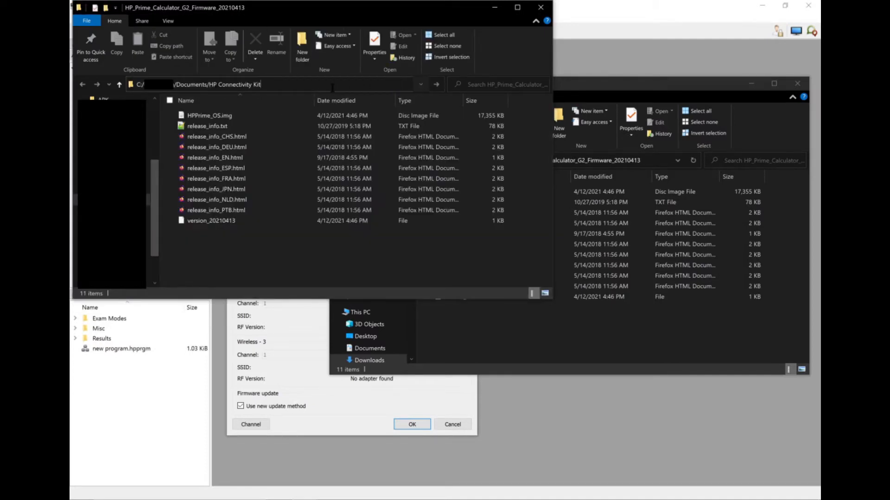
key("Return")
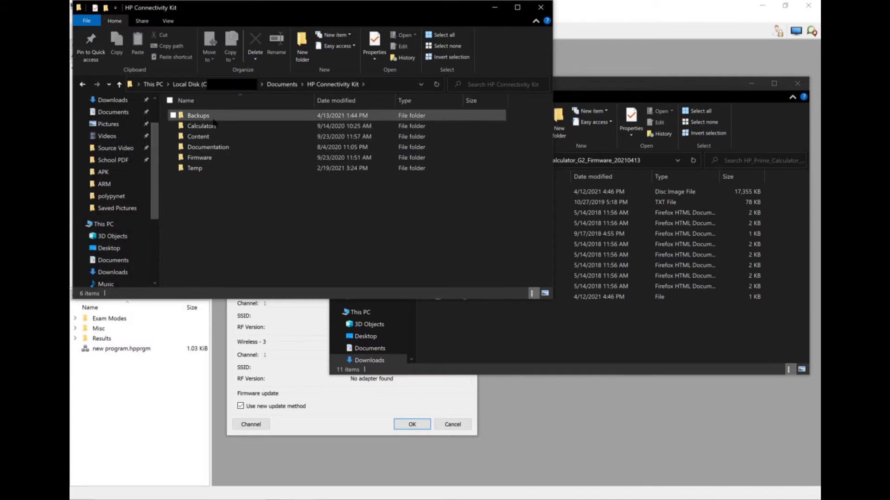
double_click(228, 158)
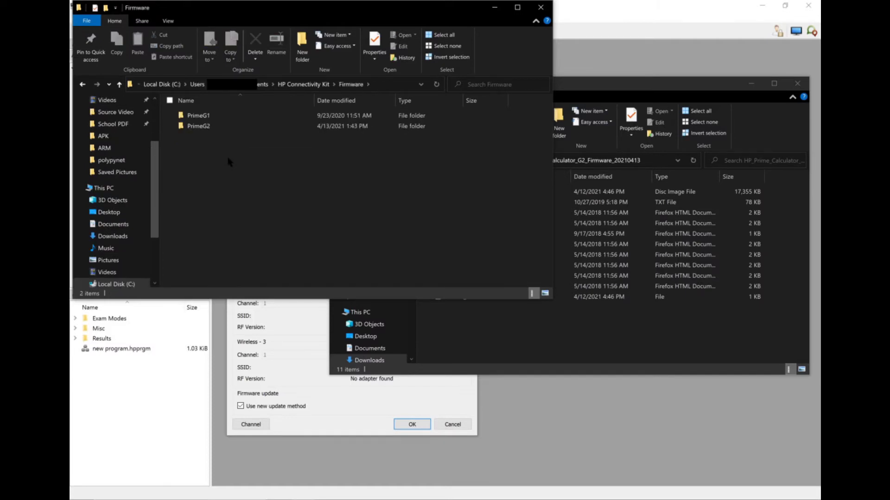
double_click(243, 126)
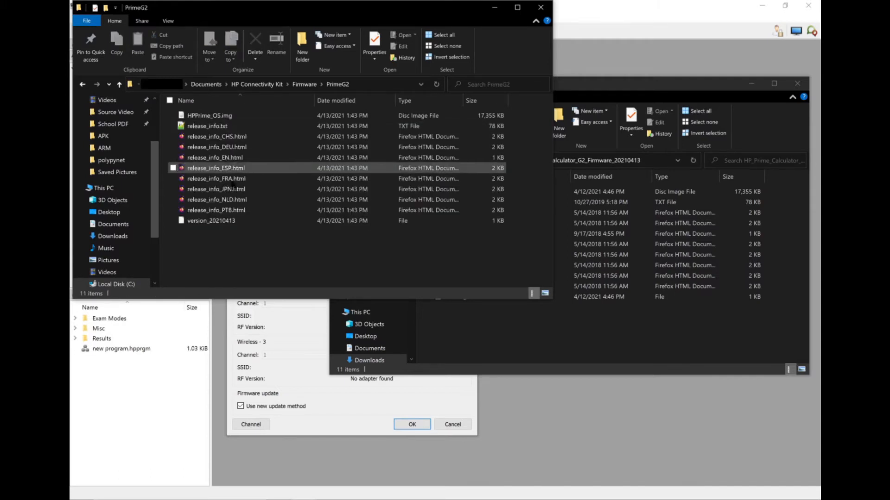
Copy the existing PrimeG2 folder into Downloads > HP Prime > OS, and reopen the extracted G2 firmware folder there
left_click(297, 85)
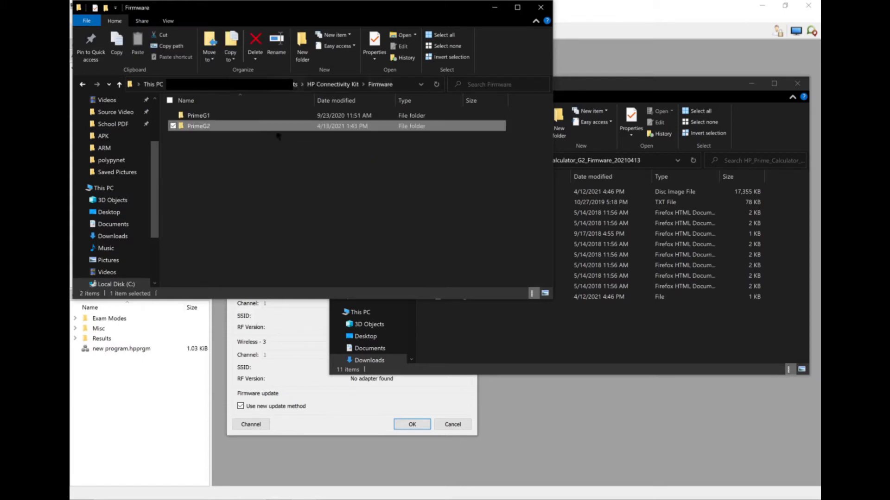
right_click(244, 127)
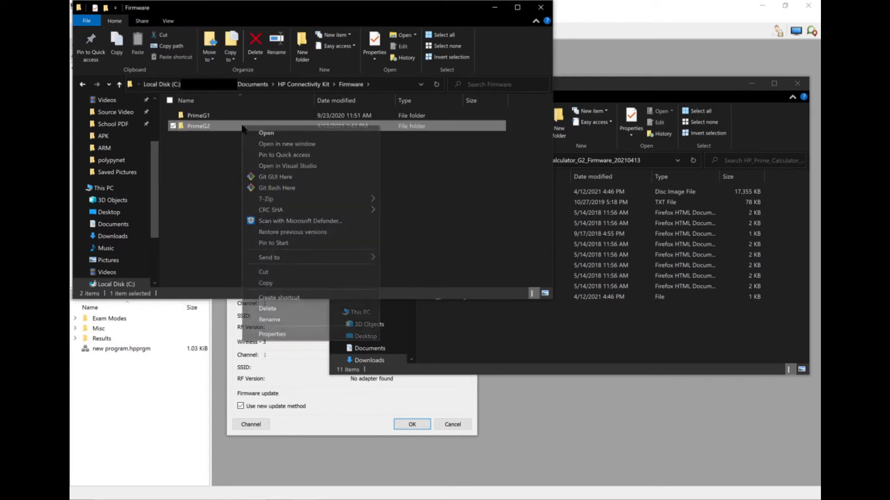
left_click(301, 284)
left_click(520, 324)
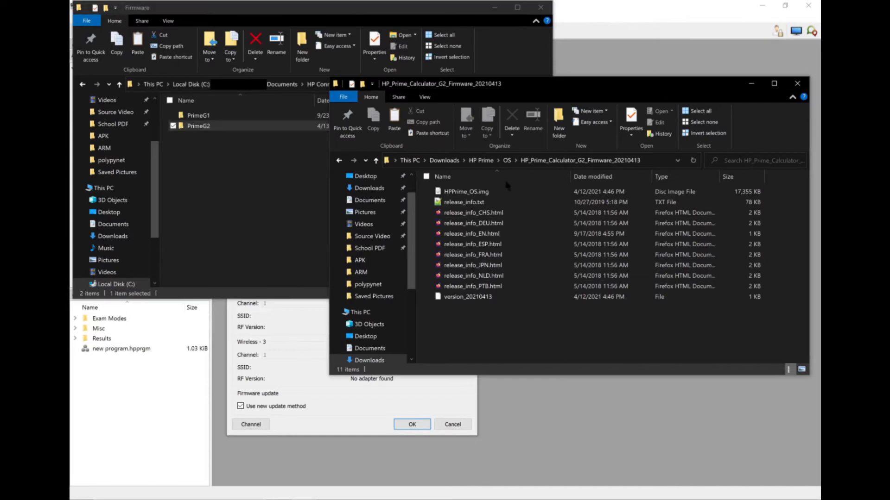
left_click(507, 161)
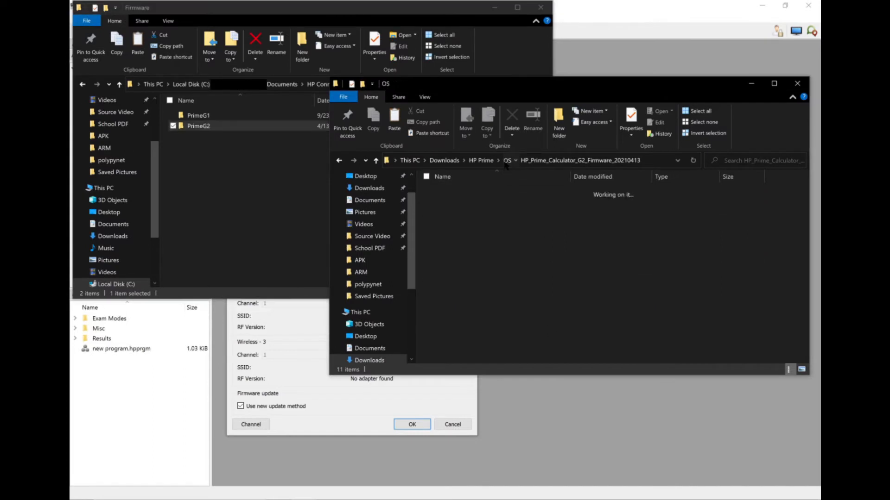
right_click(455, 255)
left_click(476, 324)
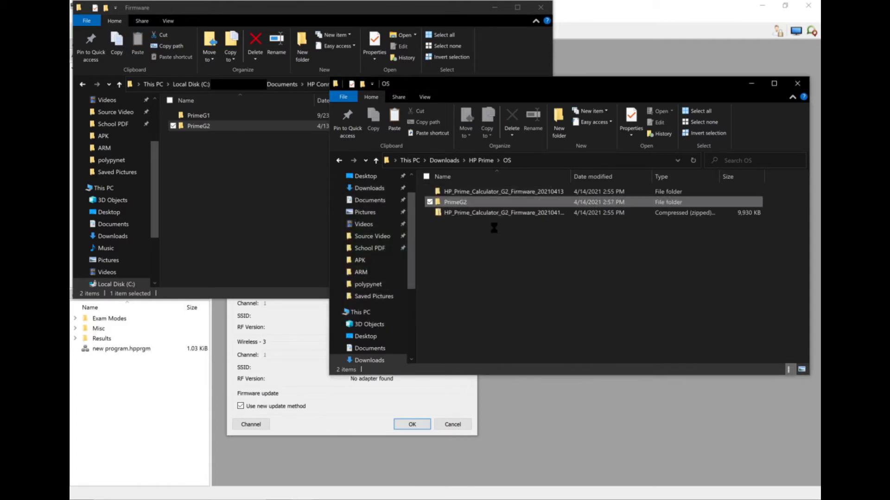
double_click(487, 193)
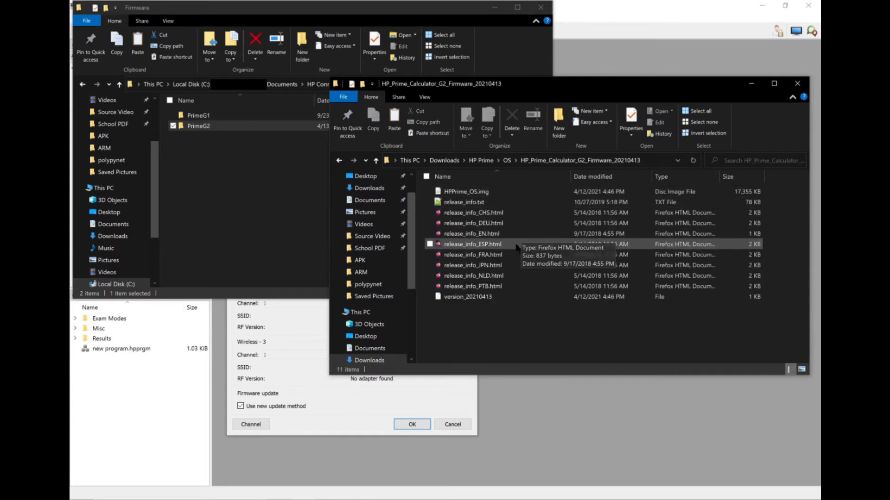
Delete all the old firmware files inside the Connectivity Kit's PrimeG2 folder
left_click(242, 160)
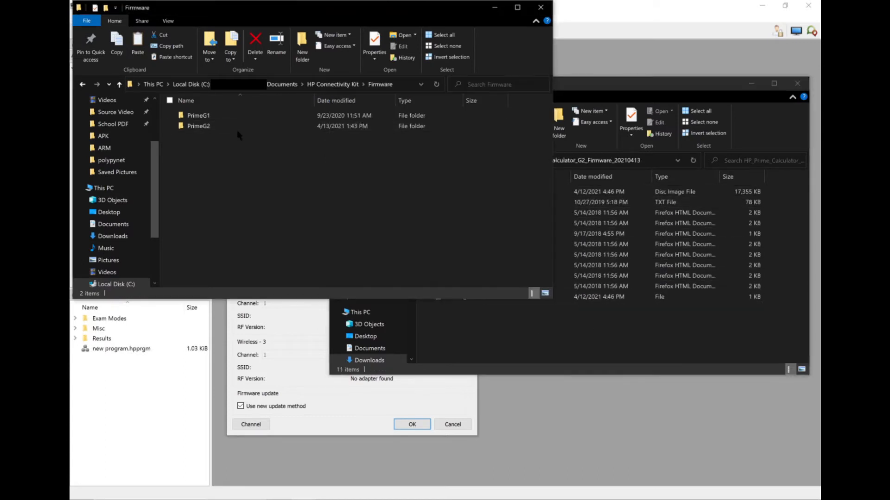
double_click(236, 130)
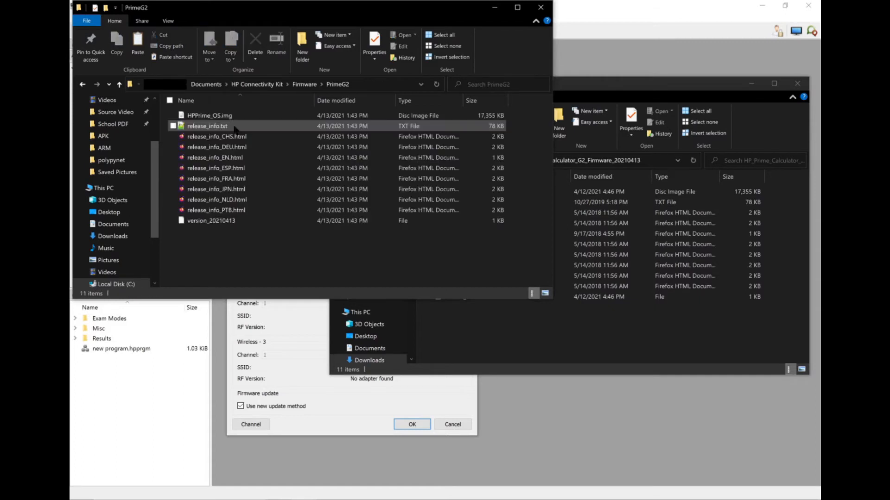
left_click_drag(269, 267, 265, 111)
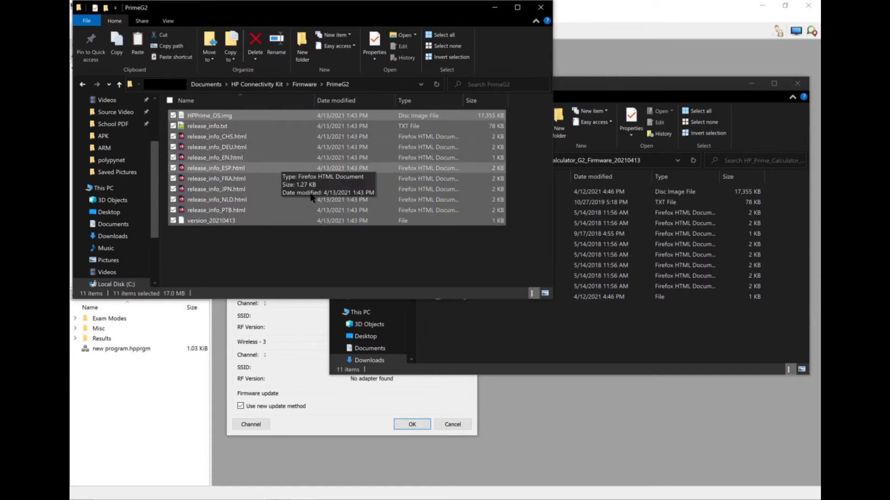
key("Delete")
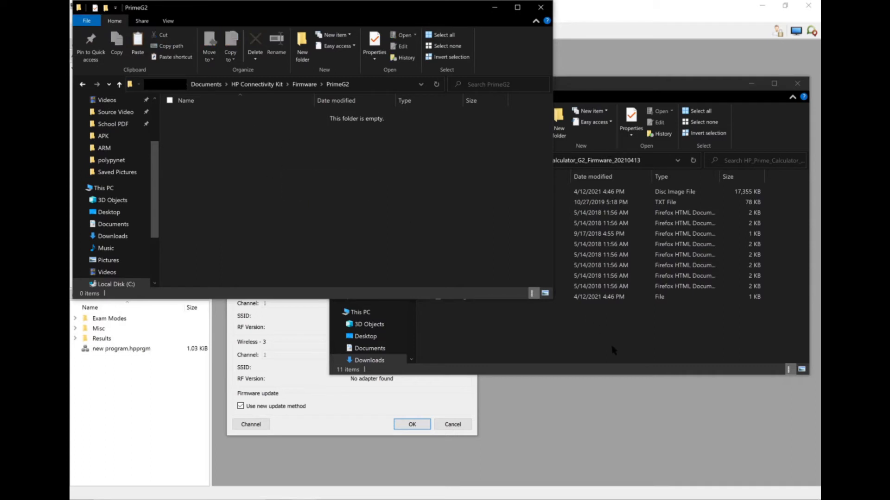
Move all files from the extracted HP_Prime_Calculator_G2_Firmware_20210413 folder into the Connectivity Kit's PrimeG2 folder
left_click(610, 342)
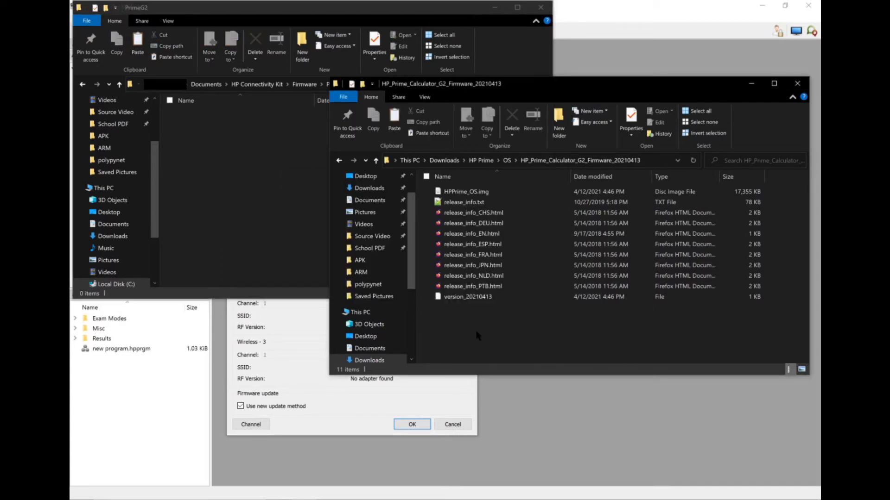
left_click_drag(483, 321, 484, 193)
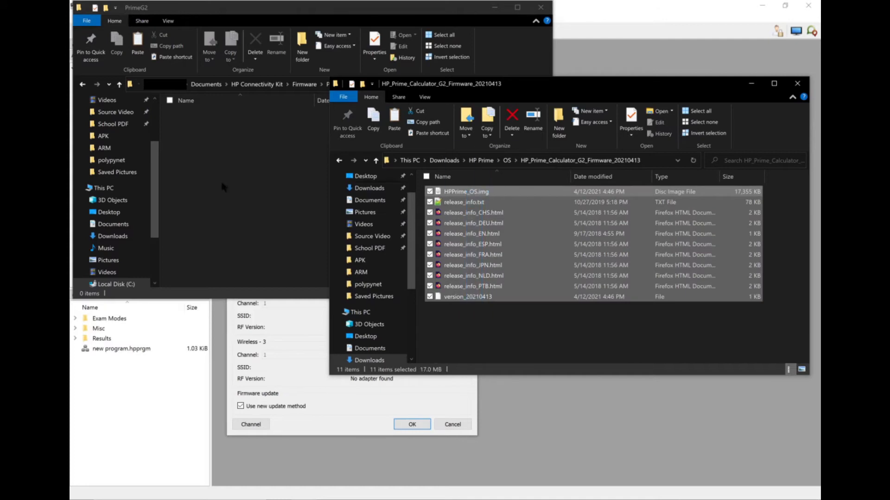
left_click_drag(221, 187, 205, 191)
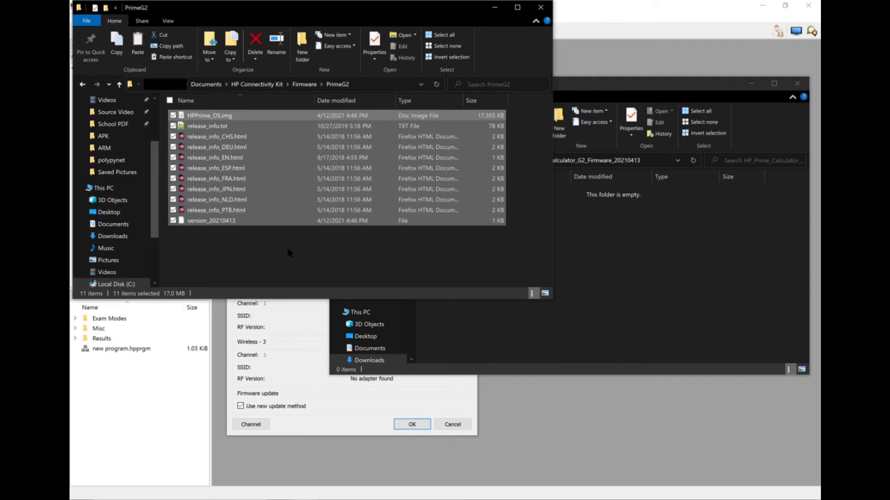
Dismiss the Preferences dialog without changes, then close and relaunch HP Connectivity Kit from the desktop
left_click(296, 366)
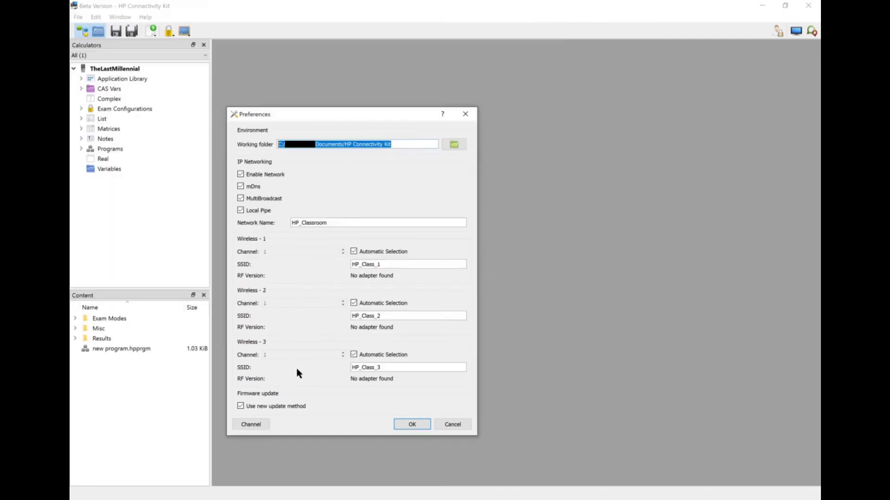
left_click(452, 426)
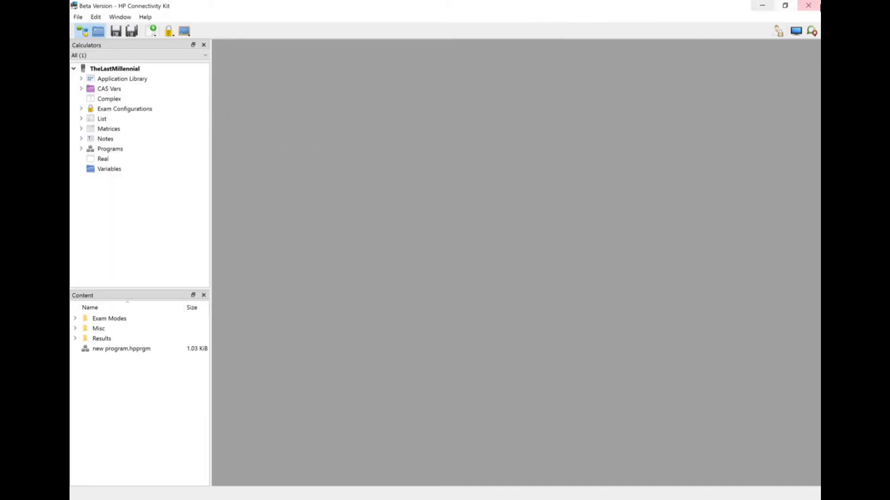
left_click(810, 8)
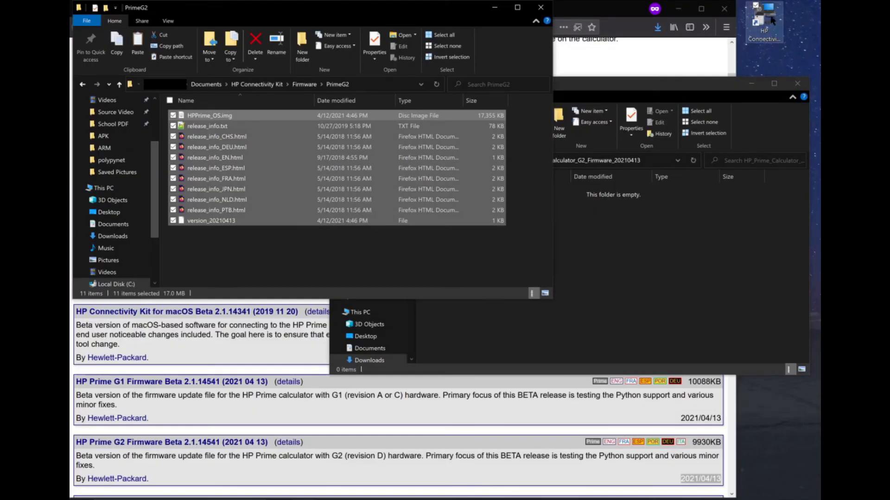
left_click(772, 20)
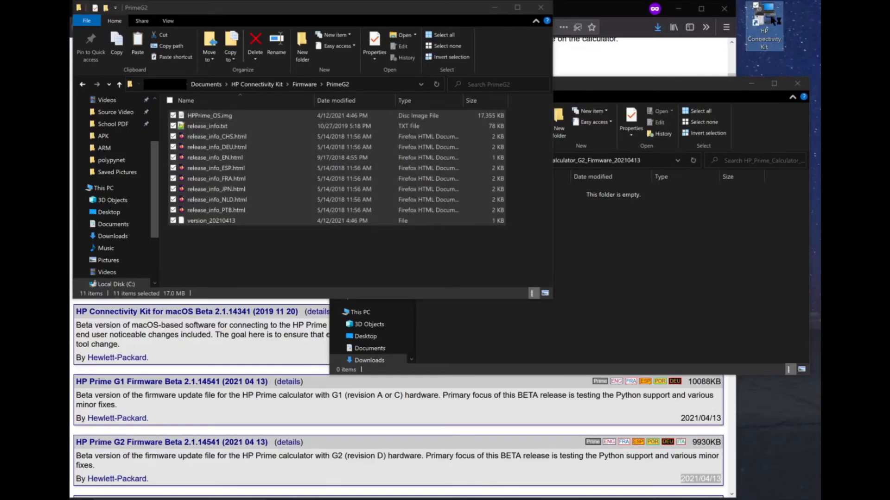
double_click(772, 21)
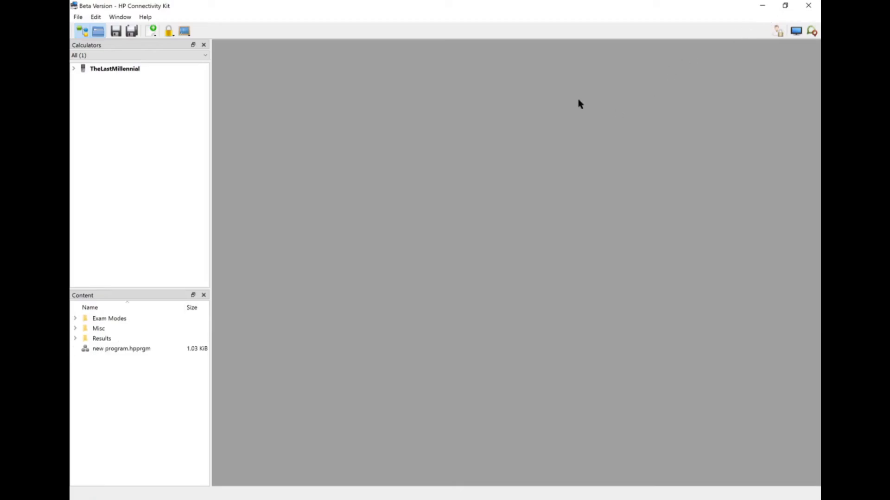
Open the firmware update for the connected calculator and compare its offered version with the version file in the PrimeG2 folder
right_click(103, 68)
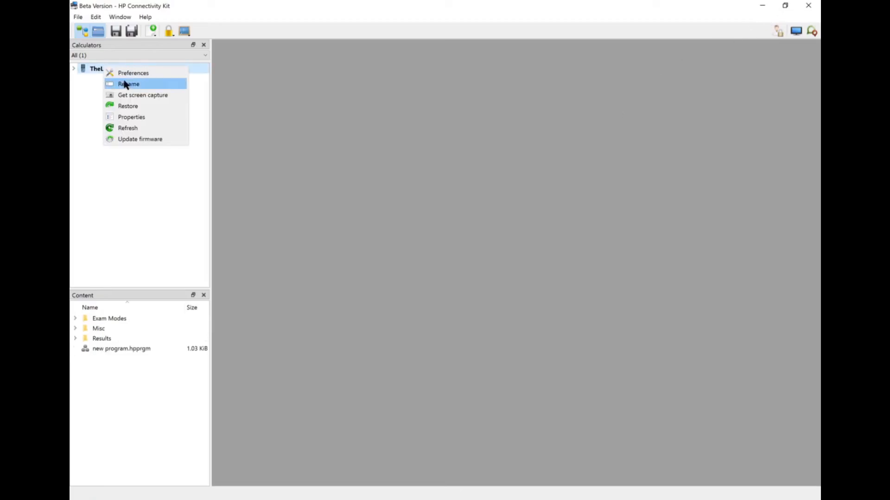
left_click(133, 140)
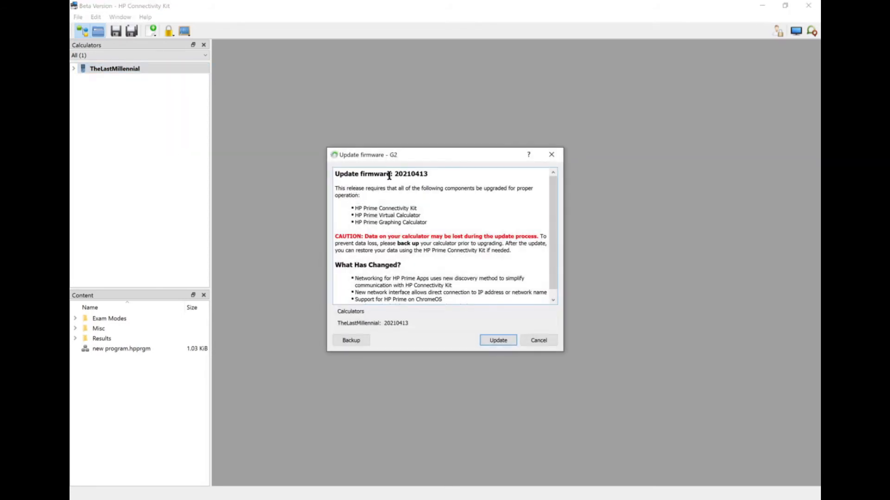
left_click_drag(431, 174, 393, 174)
left_click(321, 496)
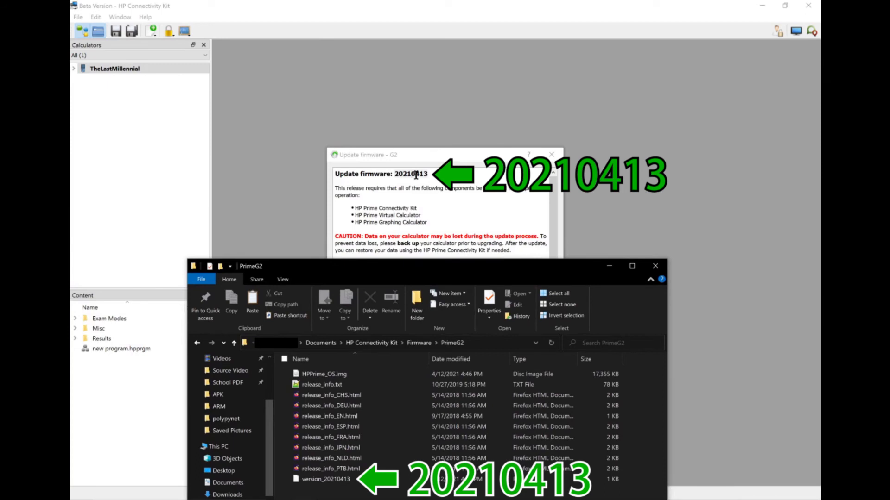
left_click(661, 268)
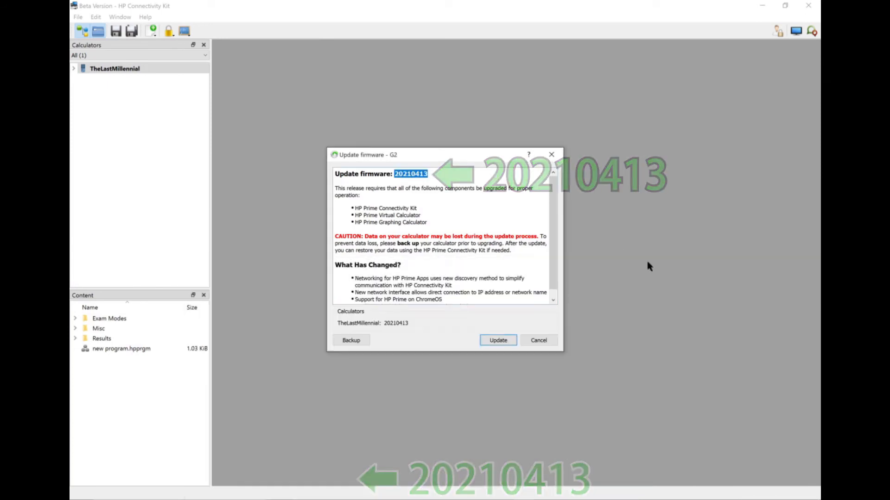
Back up the calculator as Backup 3.zip in the Backups folder and start the G2 firmware update
left_click(351, 341)
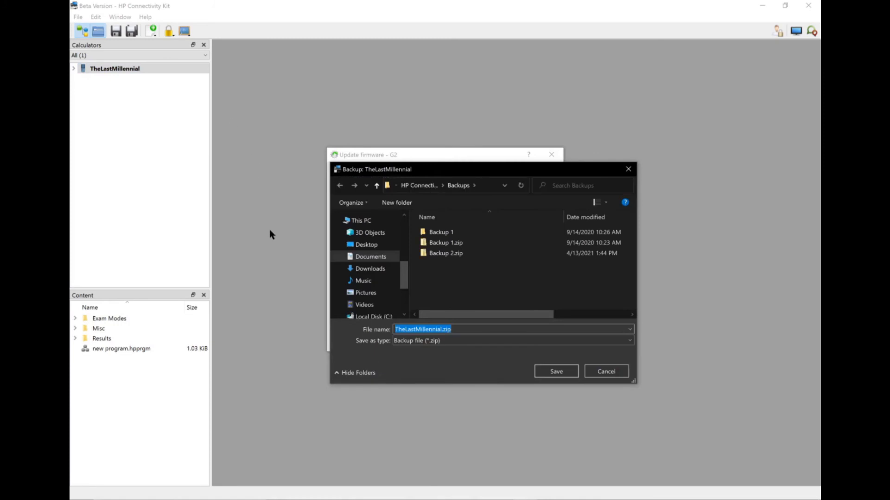
left_click(440, 330)
left_click_drag(443, 329, 372, 321)
type("Backup 3")
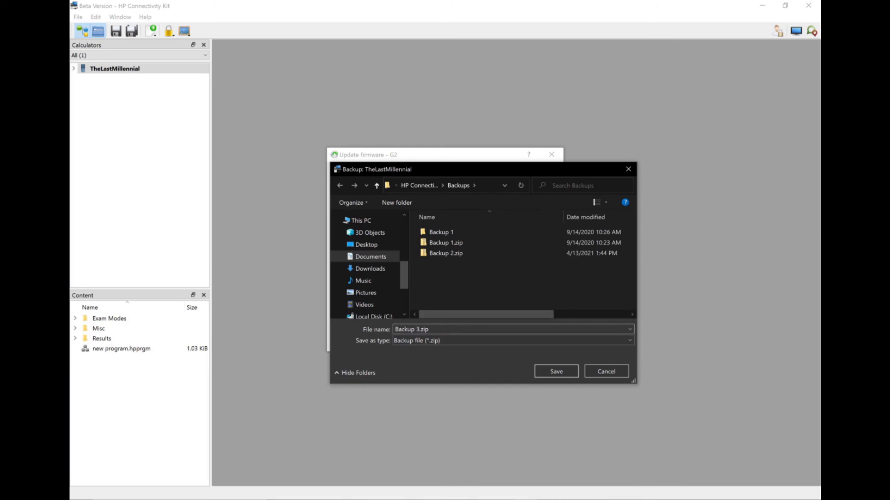
left_click(547, 372)
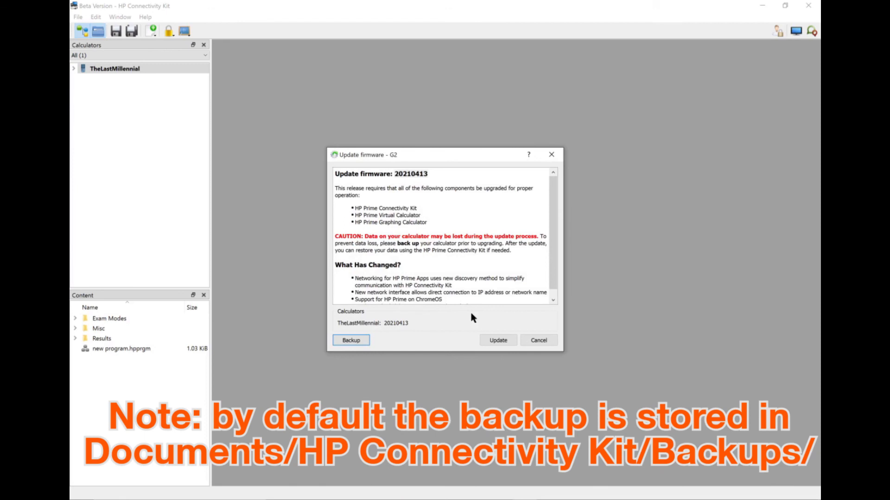
left_click(504, 340)
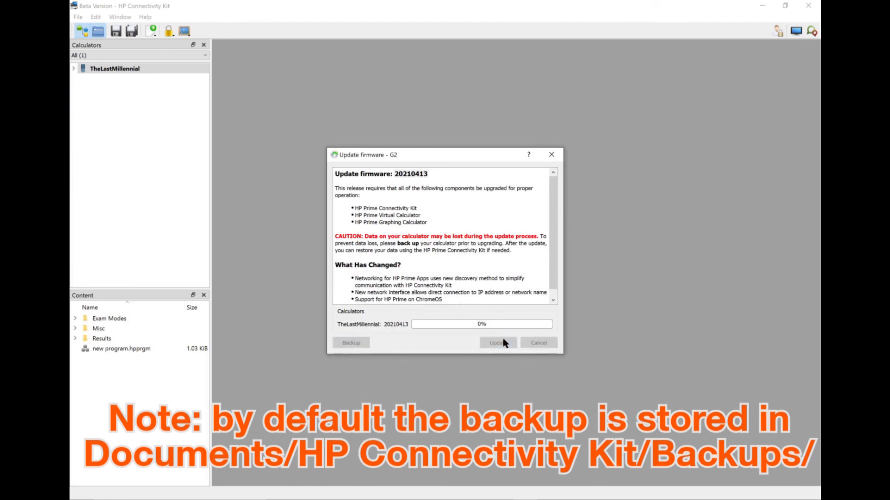